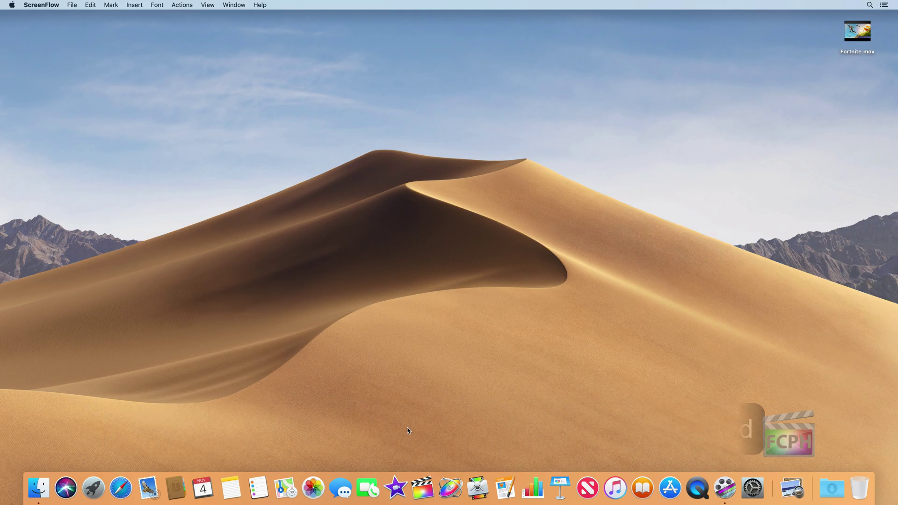
Step: Launch iMovie from the Dock
click(399, 488)
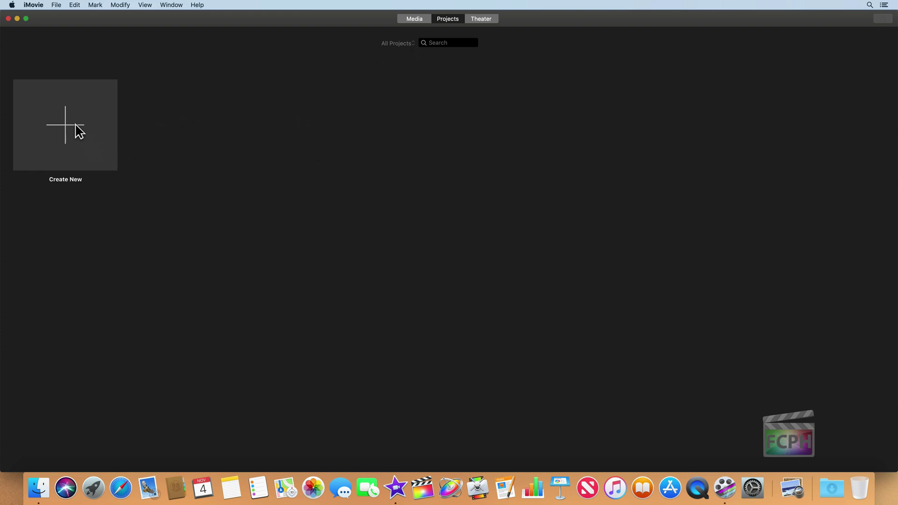
Step: Create a new Movie project, My Movie, from the Projects browser's Create New tile
click(415, 20)
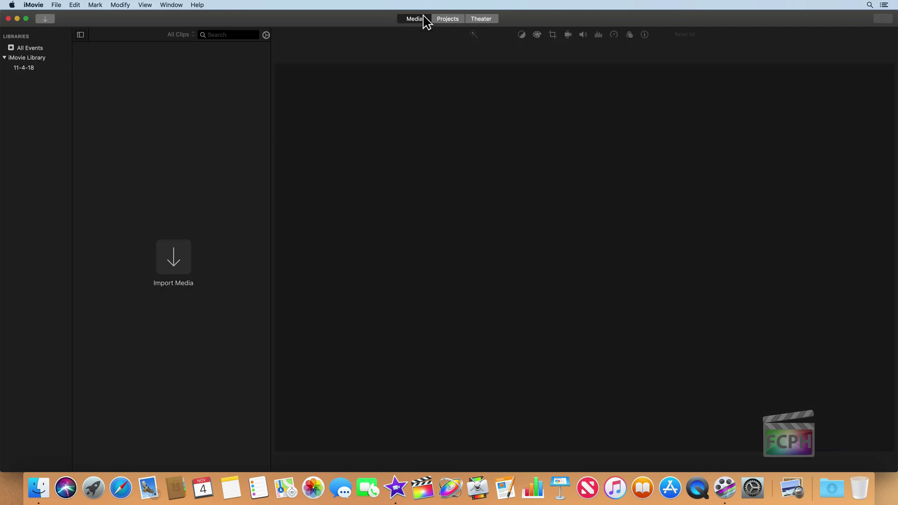
click(439, 21)
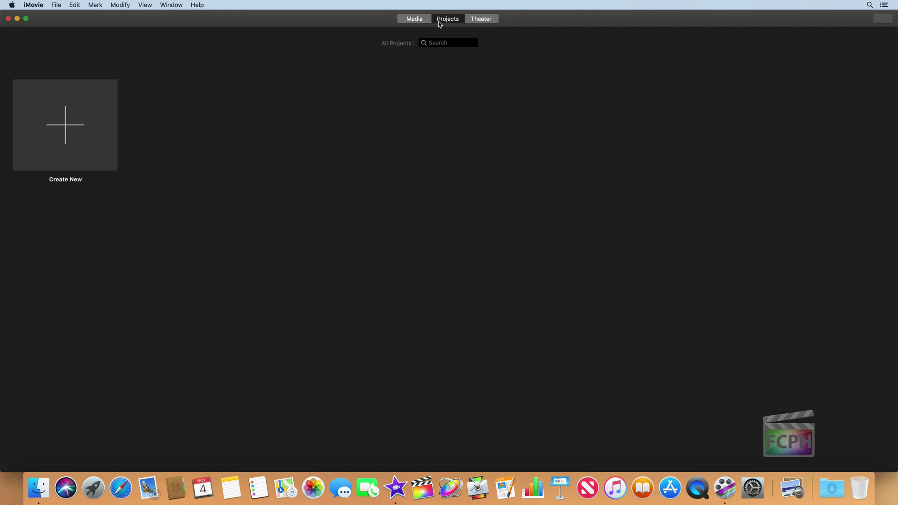
click(67, 144)
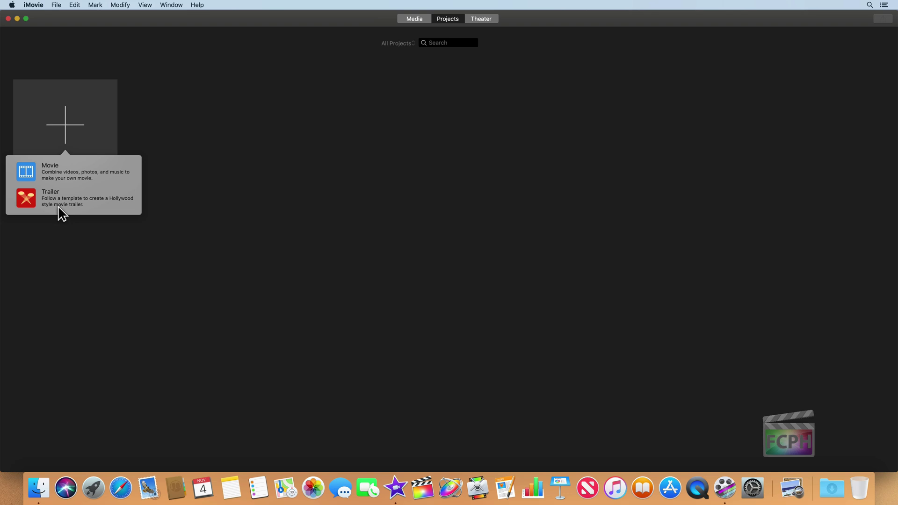
click(26, 176)
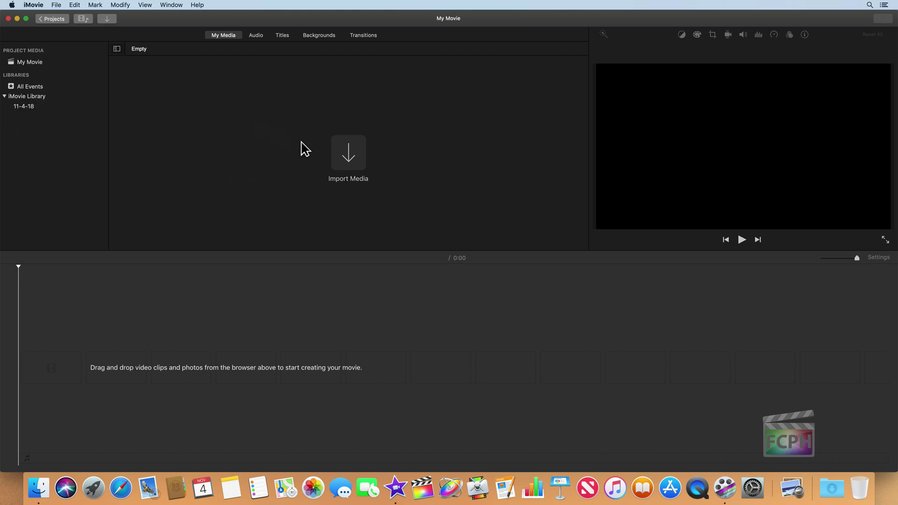
Step: Import the Fortnite.mov gameplay video from the Desktop into the project media
click(263, 359)
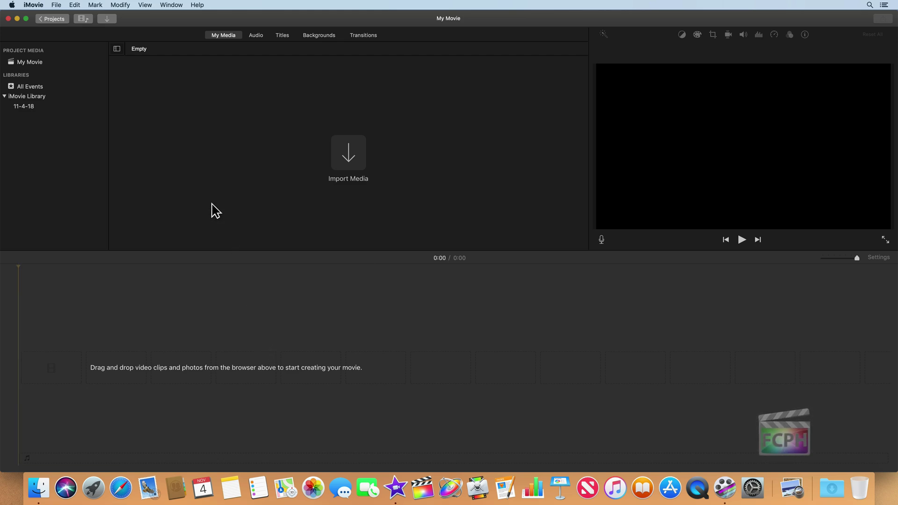
click(358, 158)
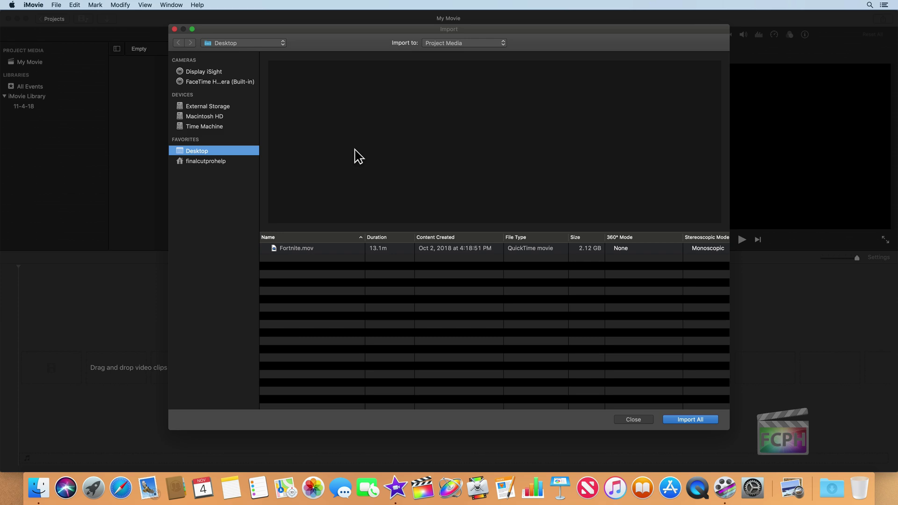
click(297, 249)
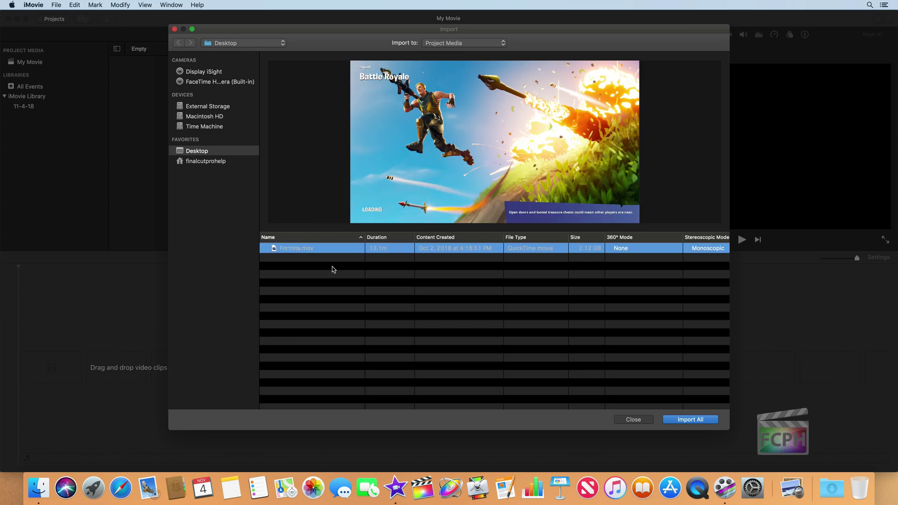
click(684, 419)
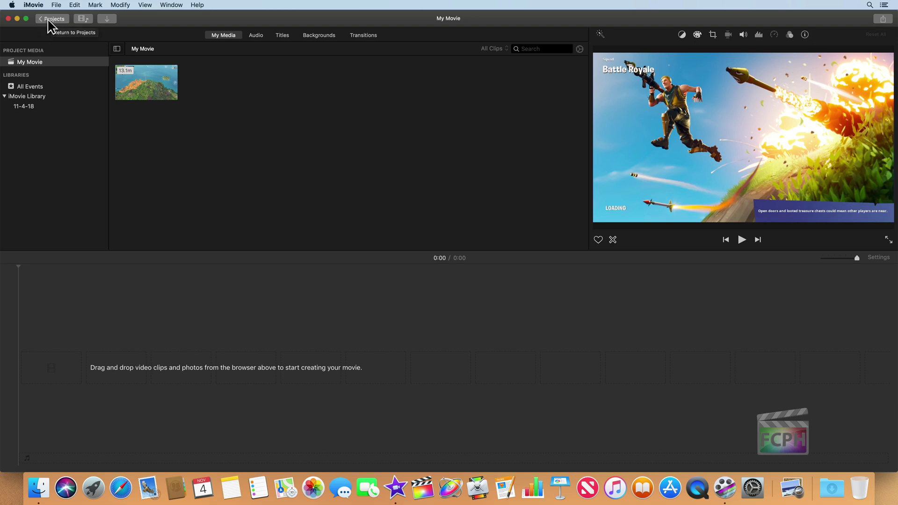
Step: Name the project 'Fortnite' when leaving the editor for the projects browser
click(49, 21)
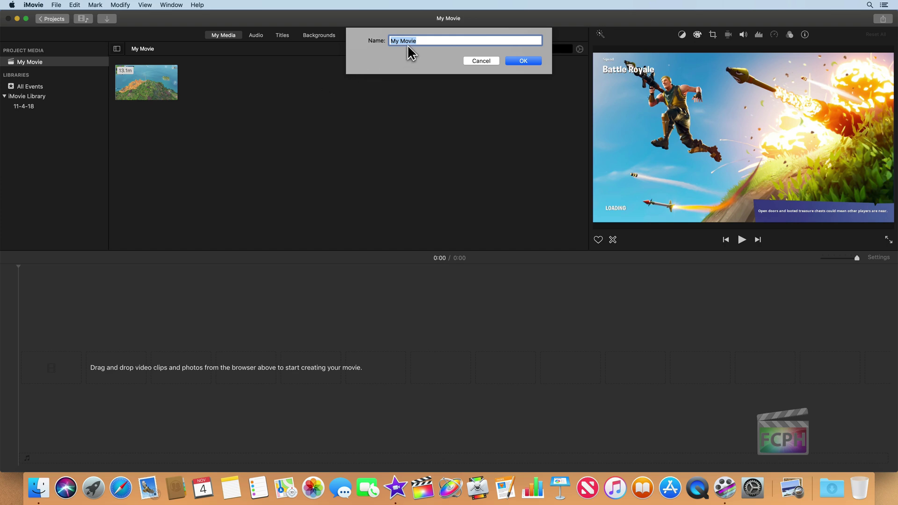
text(Fortnite)
key(Return)
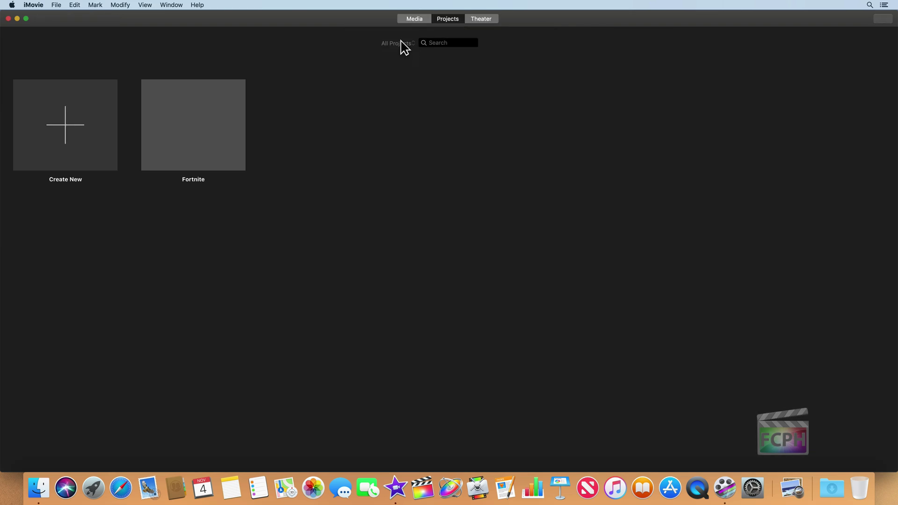
mouse_move(167, 146)
Step: Open the Fortnite project and drag the 13.1-minute gameplay clip onto the timeline
double_click(216, 118)
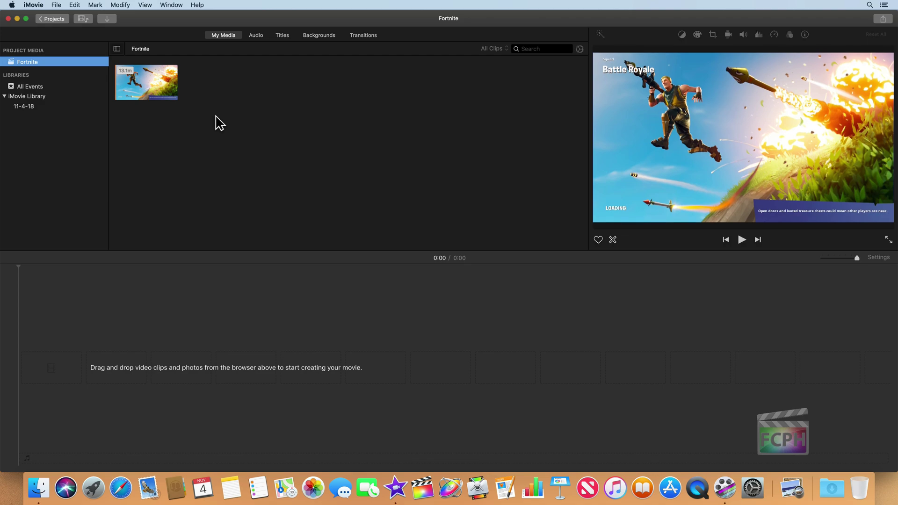
click(132, 91)
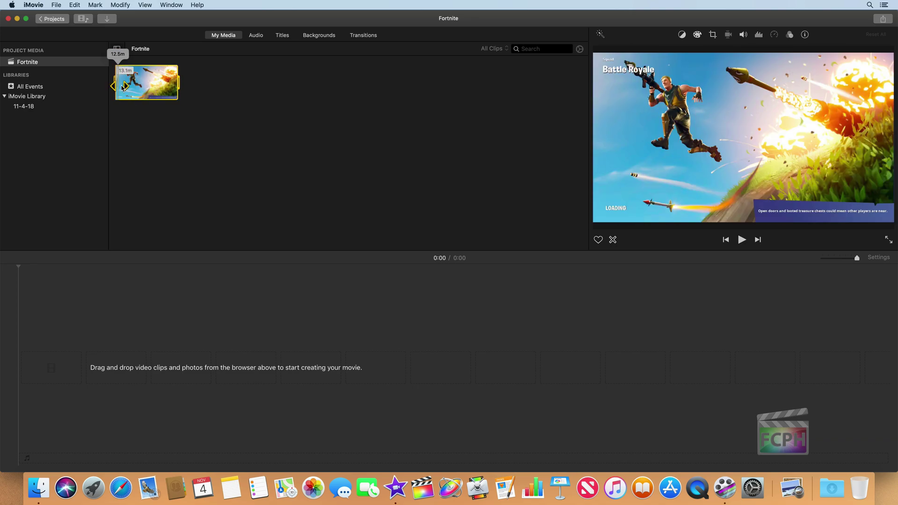
drag(141, 83, 153, 374)
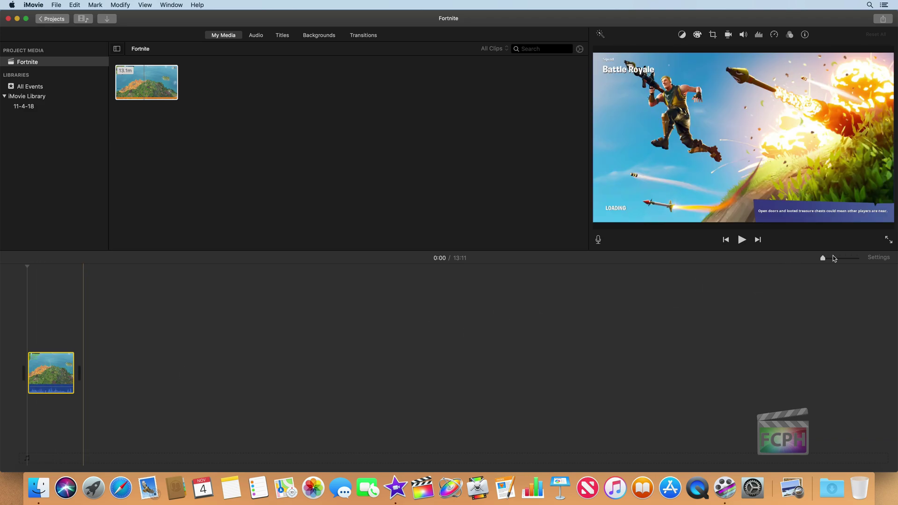
Step: Trim the clip's opening up to 1:13, shortening the movie from 13:11 to 11:58
drag(823, 259, 826, 262)
scroll(576, 340, right, 5)
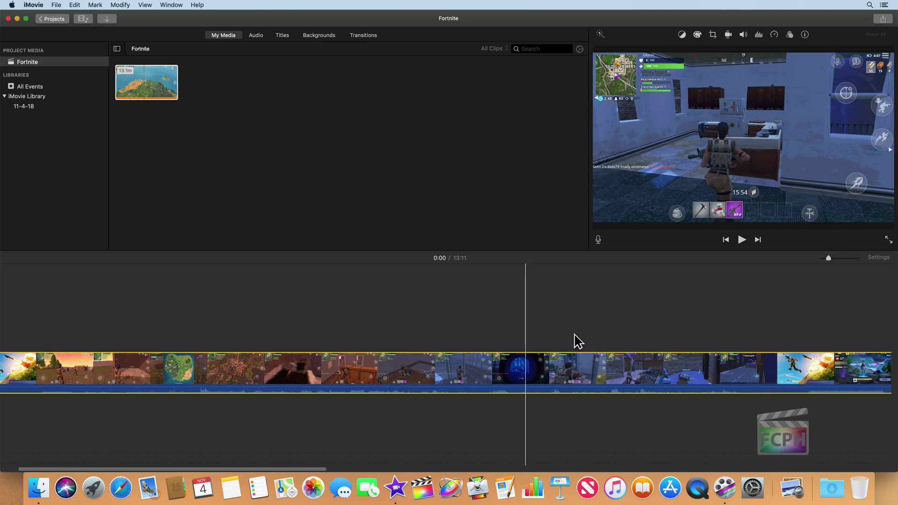
scroll(562, 344, left, 4)
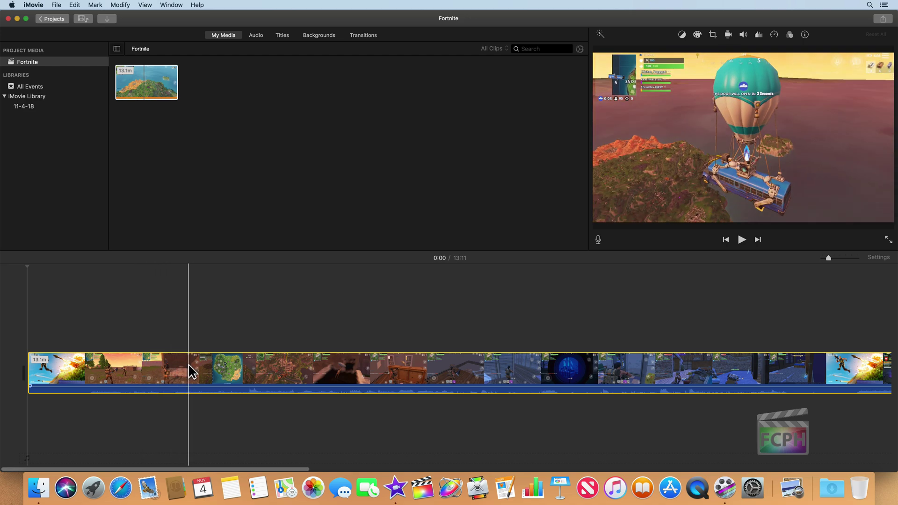
click(243, 374)
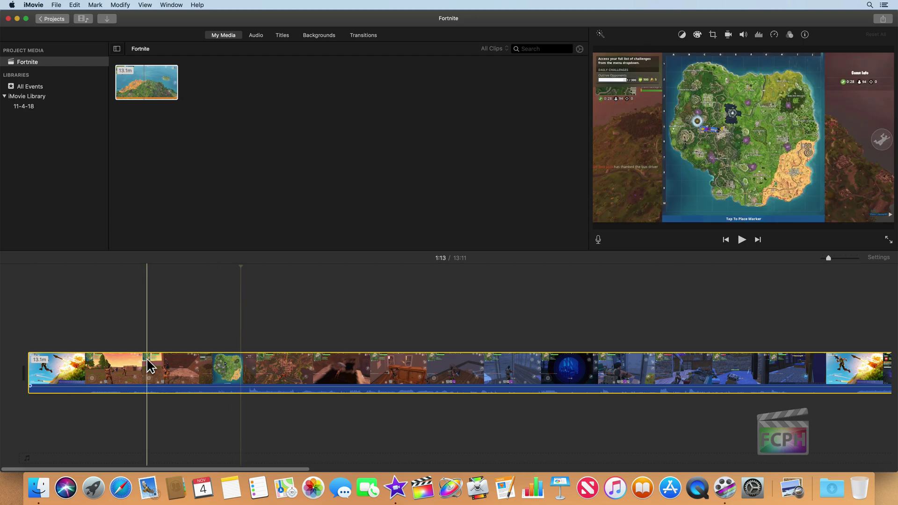
drag(29, 370, 238, 371)
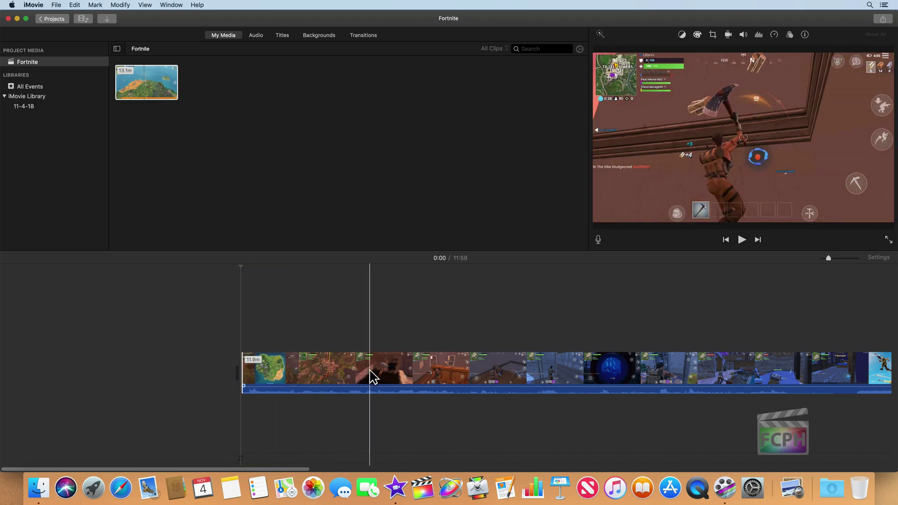
scroll(373, 375, right, 5)
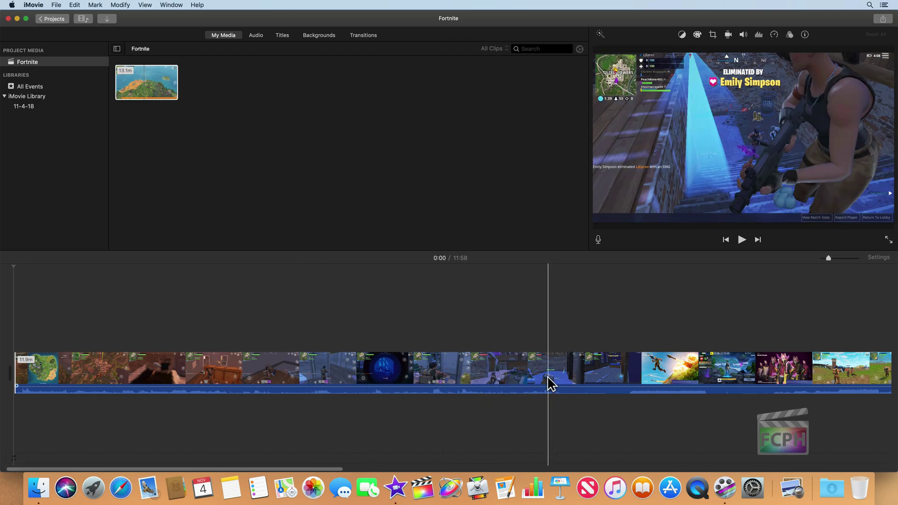
Step: Split the clip at 3:06 via Modify > Split Clip and delete the part after it
click(561, 383)
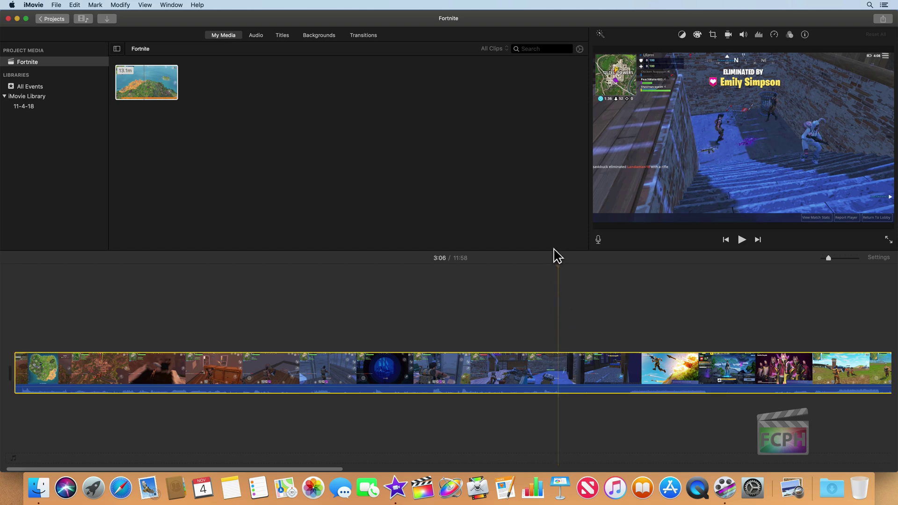
click(119, 5)
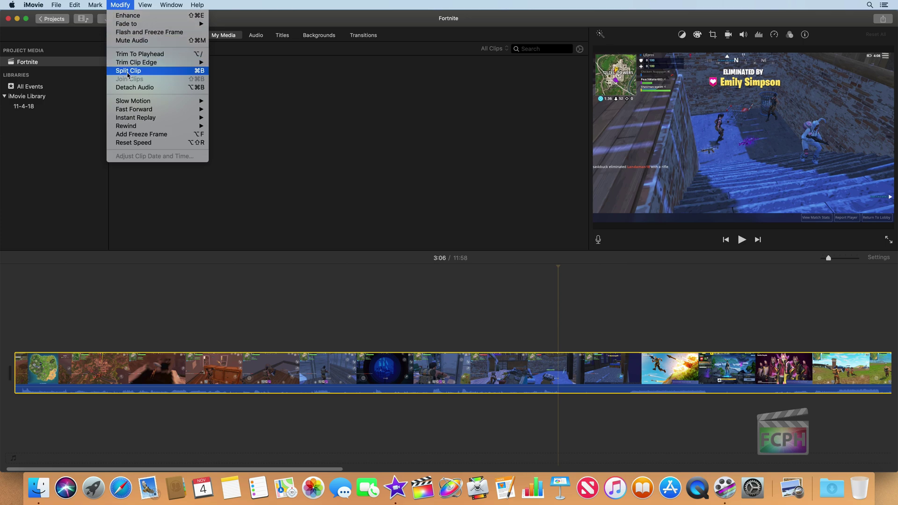
click(156, 72)
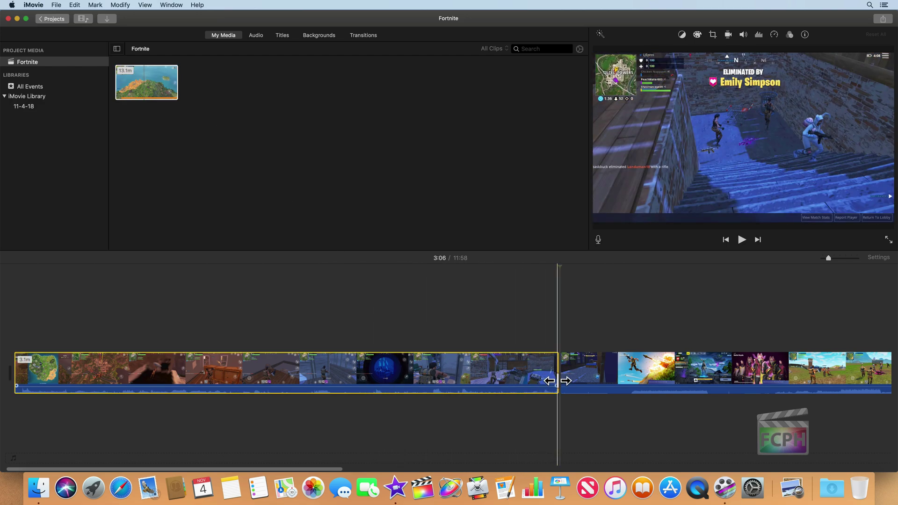
click(630, 369)
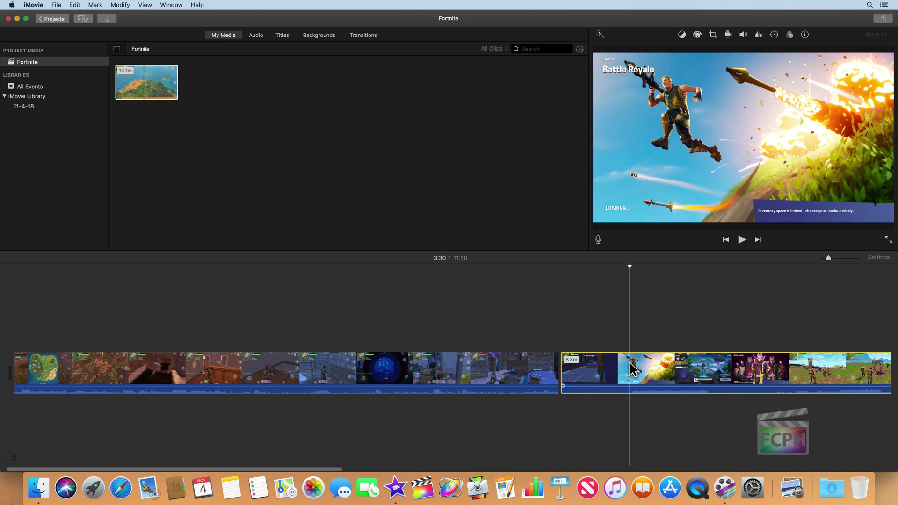
key(Delete)
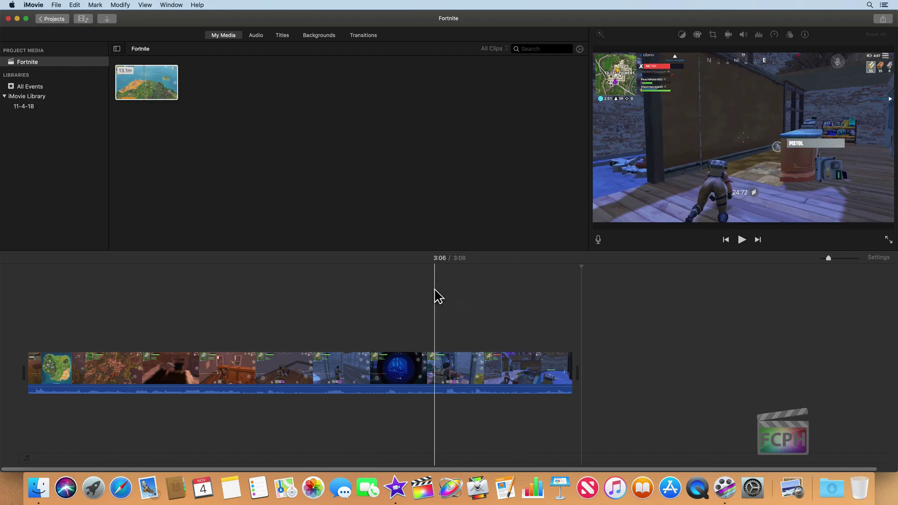
click(148, 88)
drag(148, 88, 235, 341)
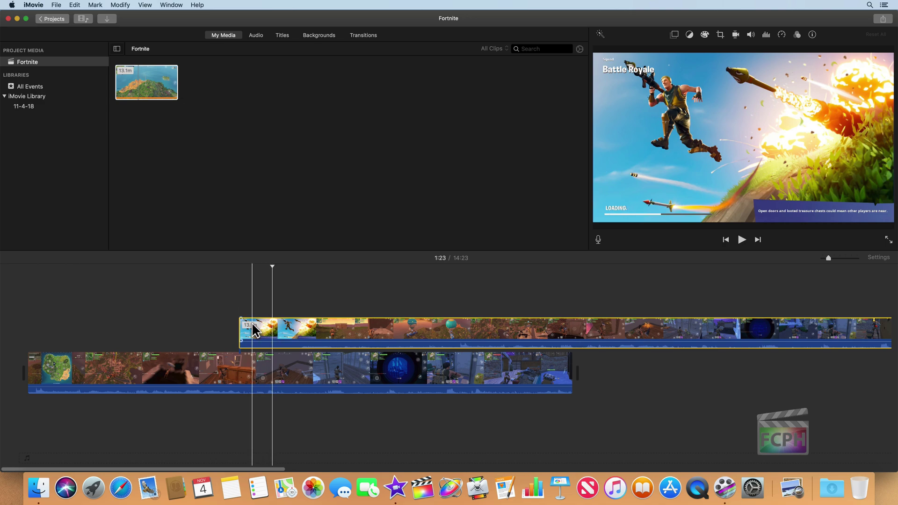
key(Delete)
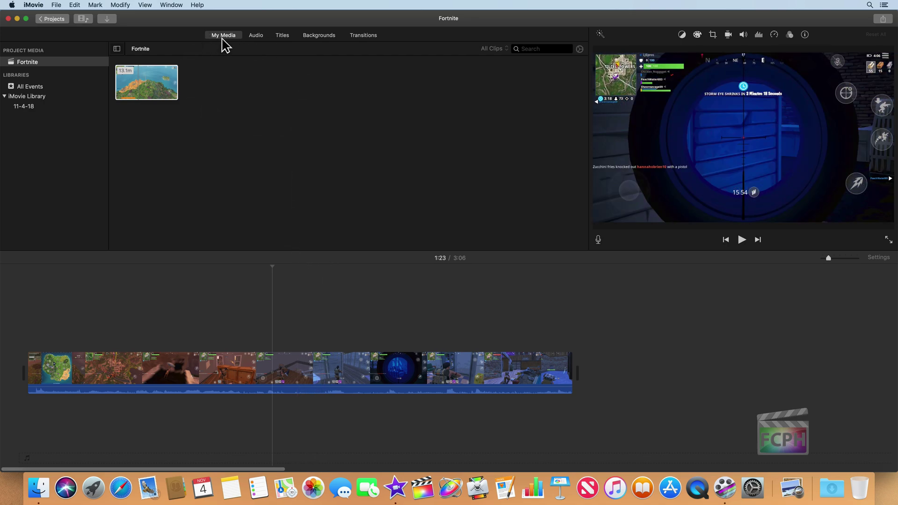
Step: Browse the title styles and select Expand Lower Third
click(284, 40)
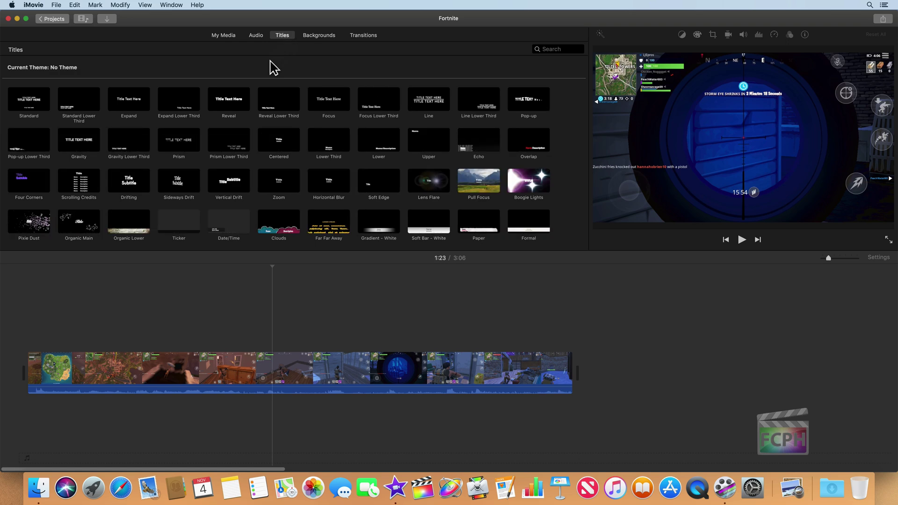
click(184, 98)
Step: Place the Expand Lower Third title at the clip's start and change its text to 'Game 1'
drag(187, 104, 33, 345)
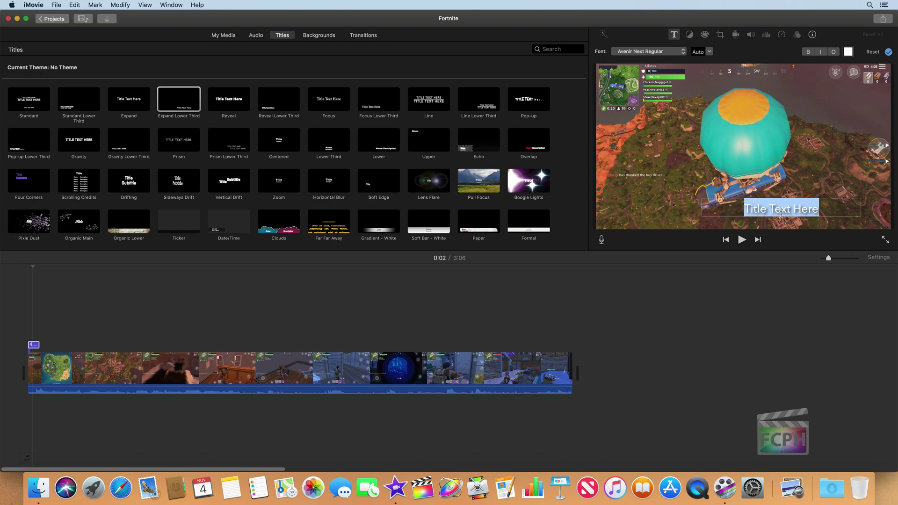
text(Game 1)
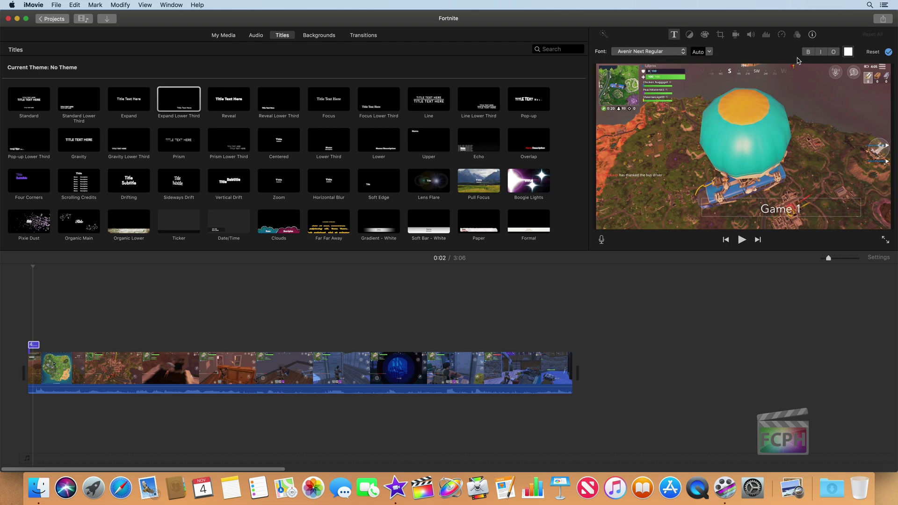
click(888, 52)
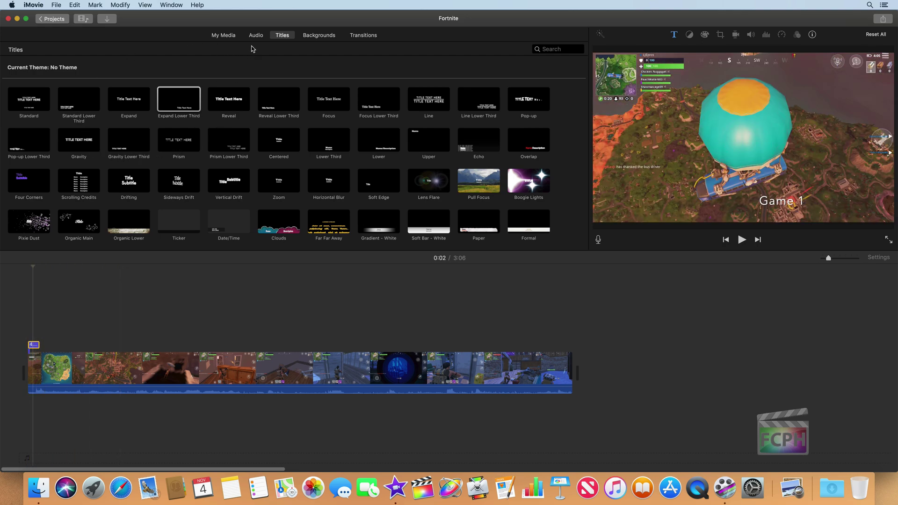
Step: Browse the Backgrounds and Transitions collections, then bring up the Audio music library
click(314, 39)
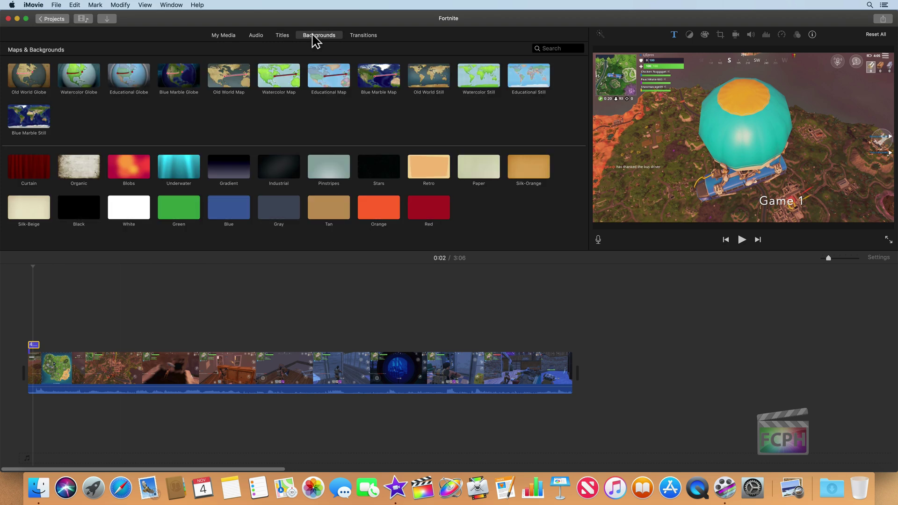
click(364, 39)
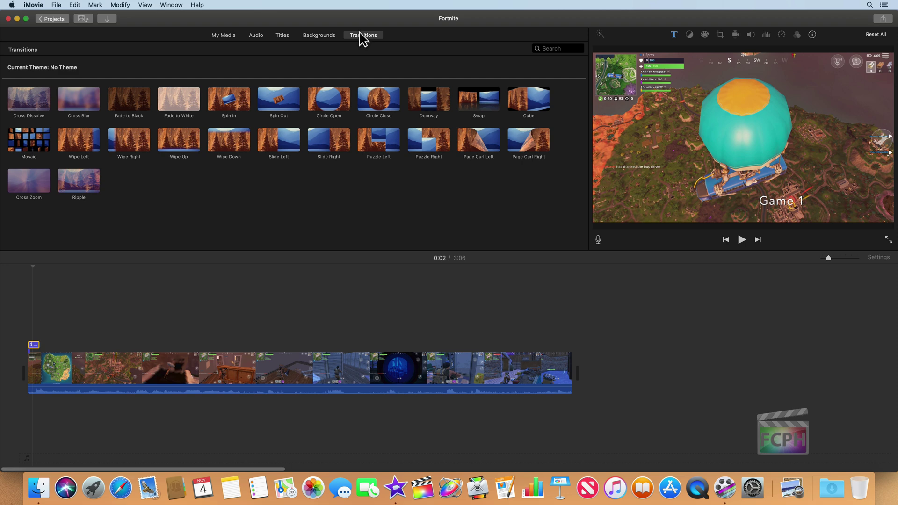
click(258, 37)
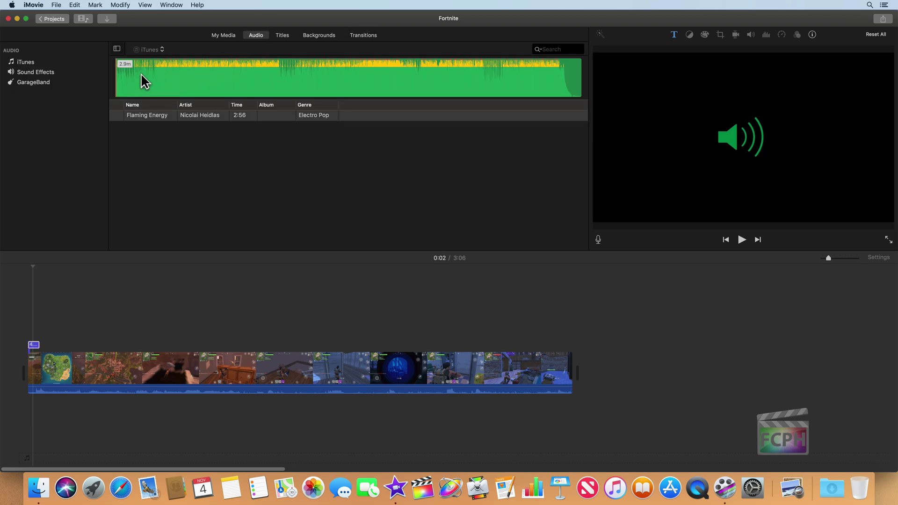
click(167, 89)
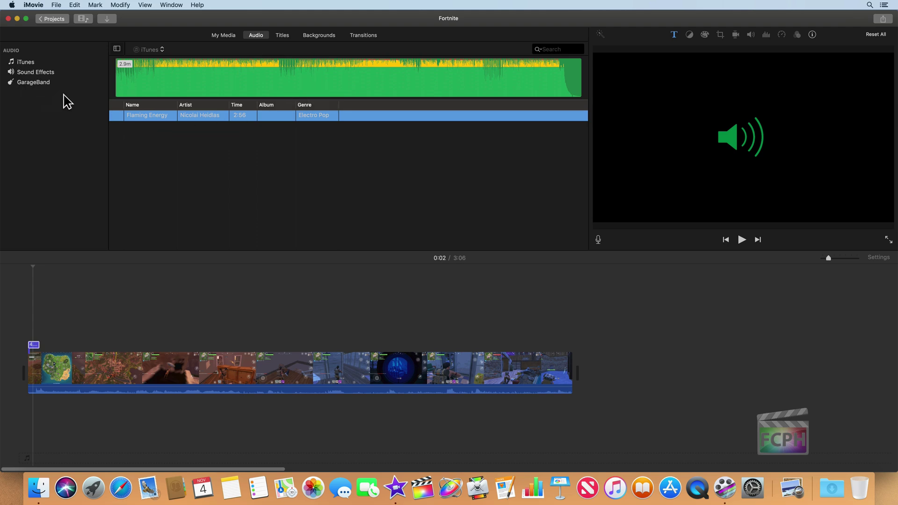
click(192, 75)
drag(193, 70, 18, 424)
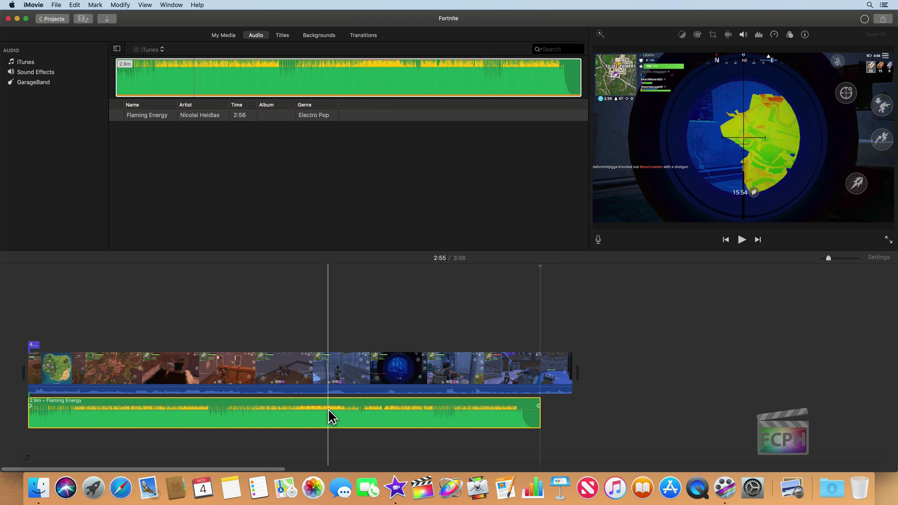
click(304, 414)
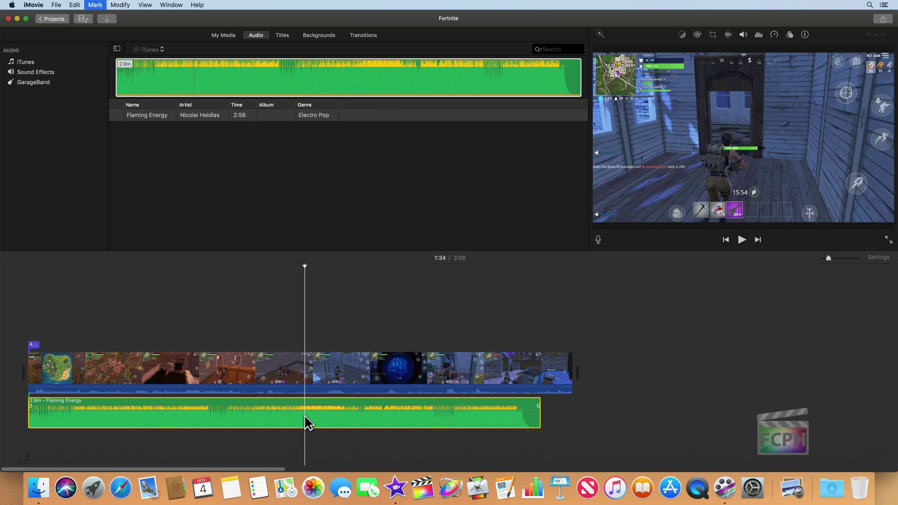
key(Delete)
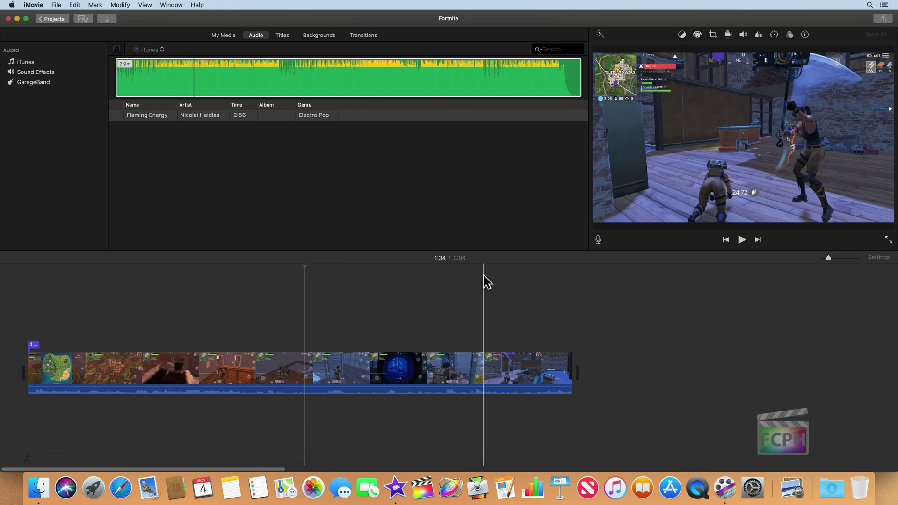
click(300, 366)
Step: Play the project, auto-enhance the gameplay clip, and show its Color Balance options
key(space)
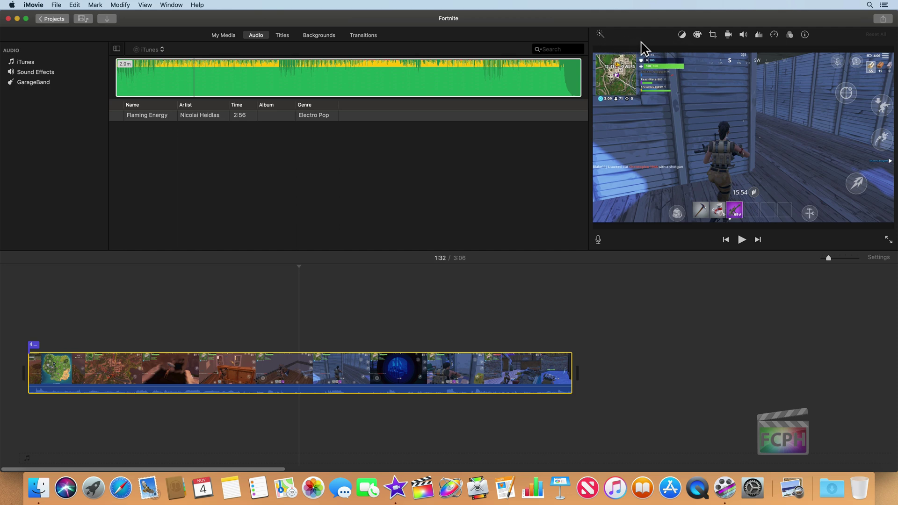
click(599, 36)
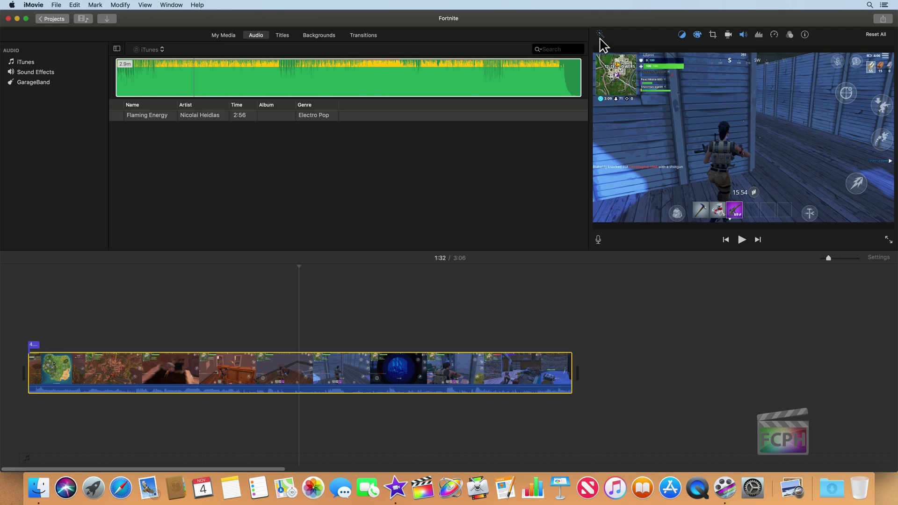
click(682, 36)
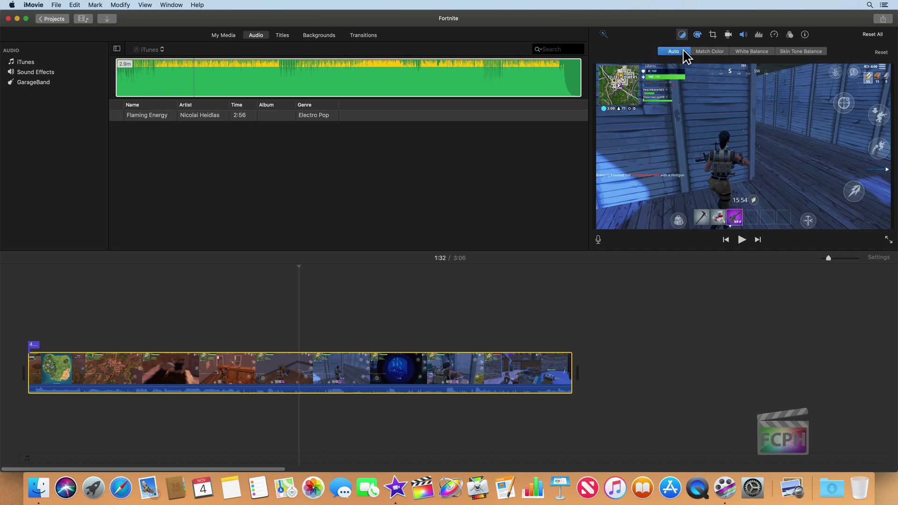
Step: Try Match Color from a clip frame, cancel it, keep Auto balance, and close the panel
click(710, 51)
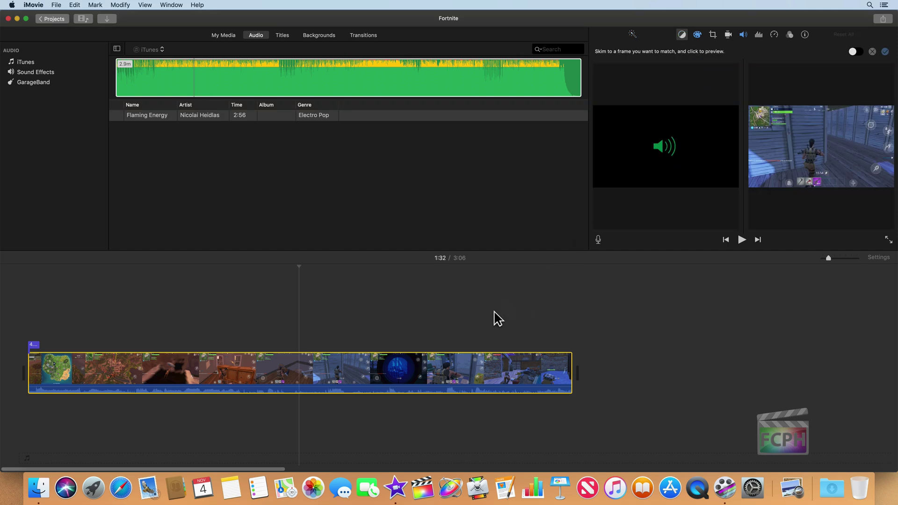
click(503, 368)
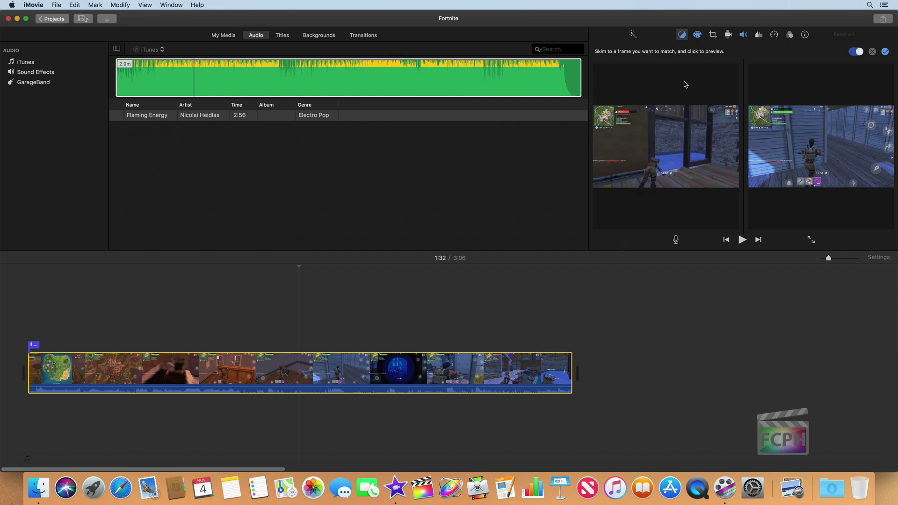
click(872, 52)
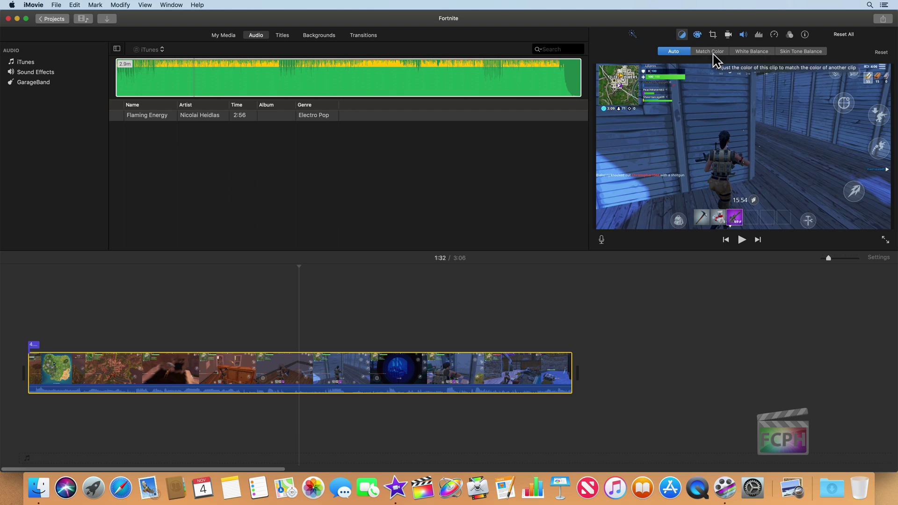
click(682, 36)
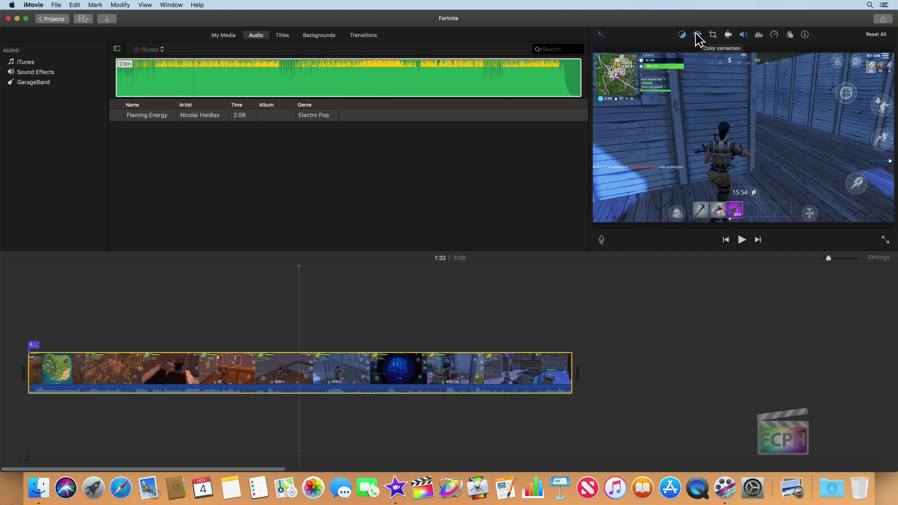
Step: In Color Correction, pull the brightness highlights down slightly and nudge the saturation slider
click(697, 34)
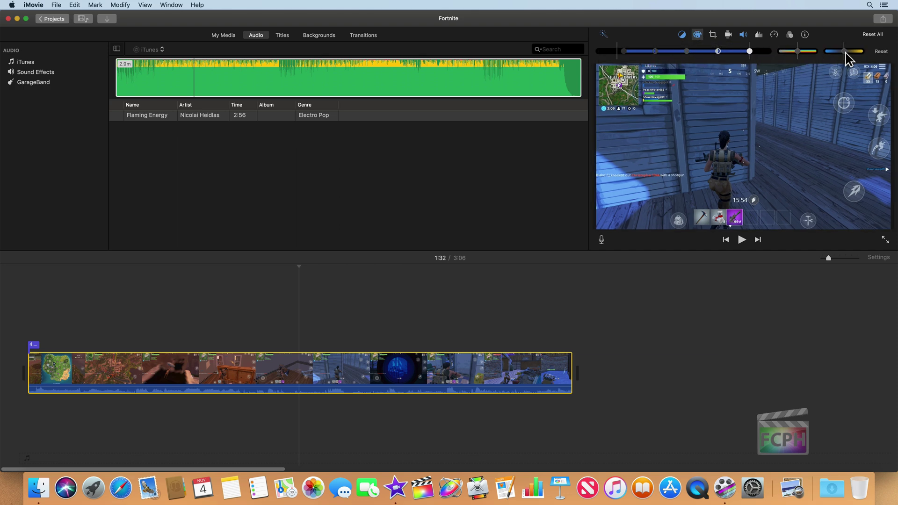
drag(750, 51, 724, 48)
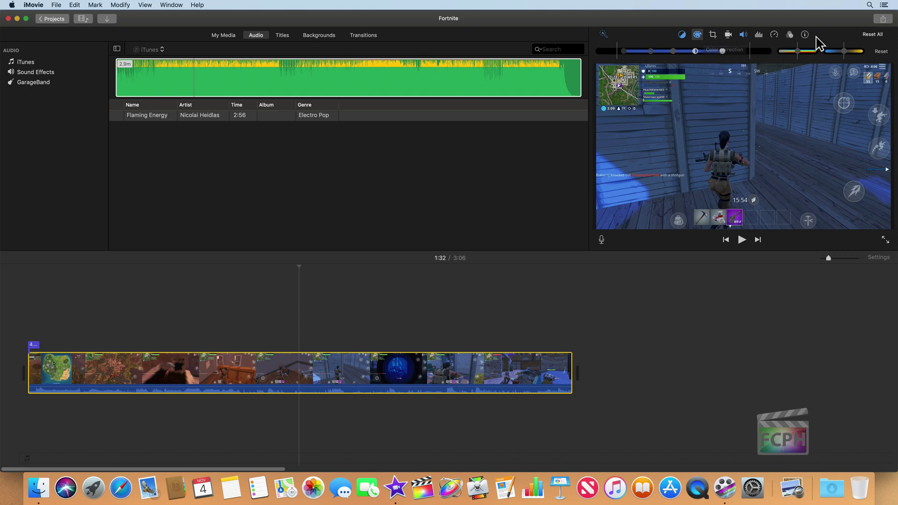
mouse_move(787, 51)
mouse_down()
mouse_move(809, 51)
mouse_move(797, 51)
mouse_up()
Step: Try a Ken Burns crop with a reframed end rectangle, then reset the clip to Fit
click(713, 36)
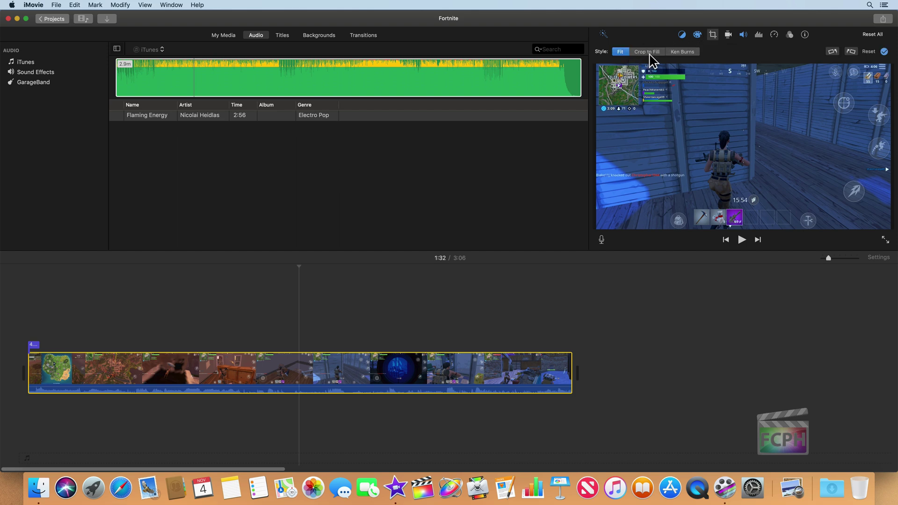
click(682, 52)
drag(622, 218, 710, 164)
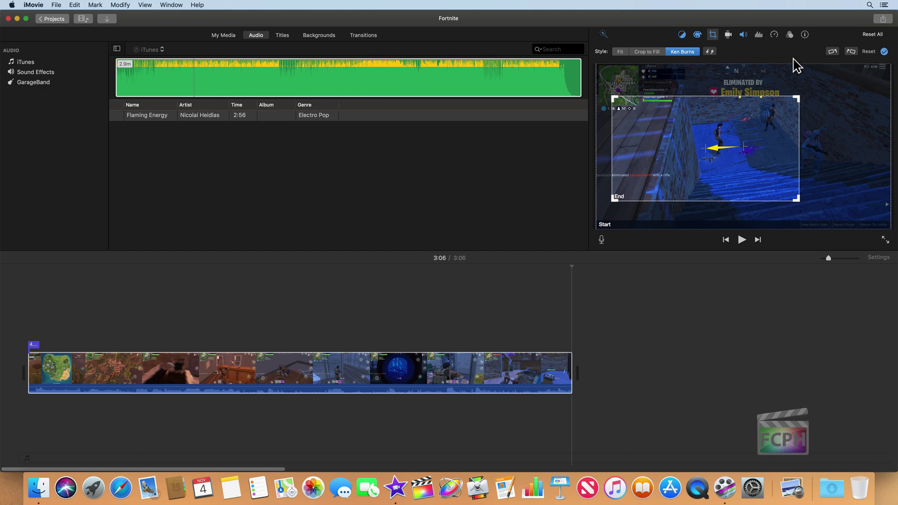
click(869, 52)
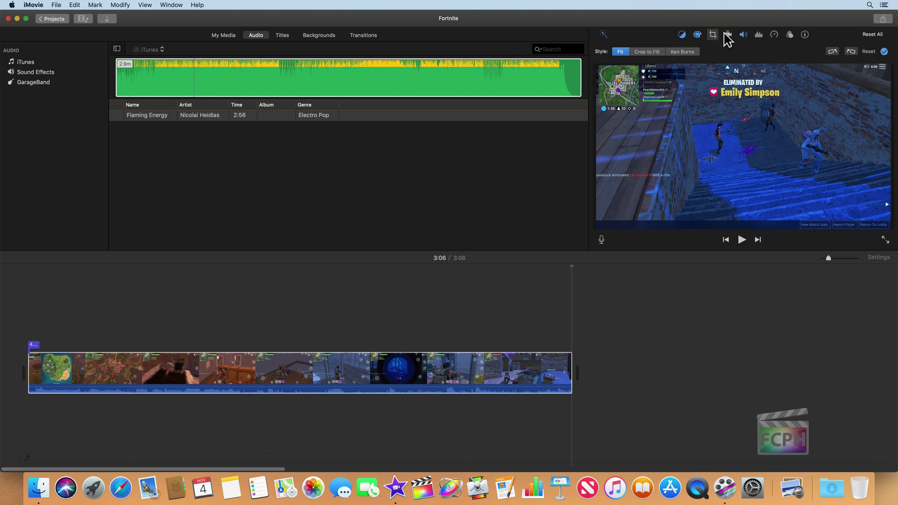
Step: Reset the gameplay clip's Color Correction sliders to their defaults
click(697, 36)
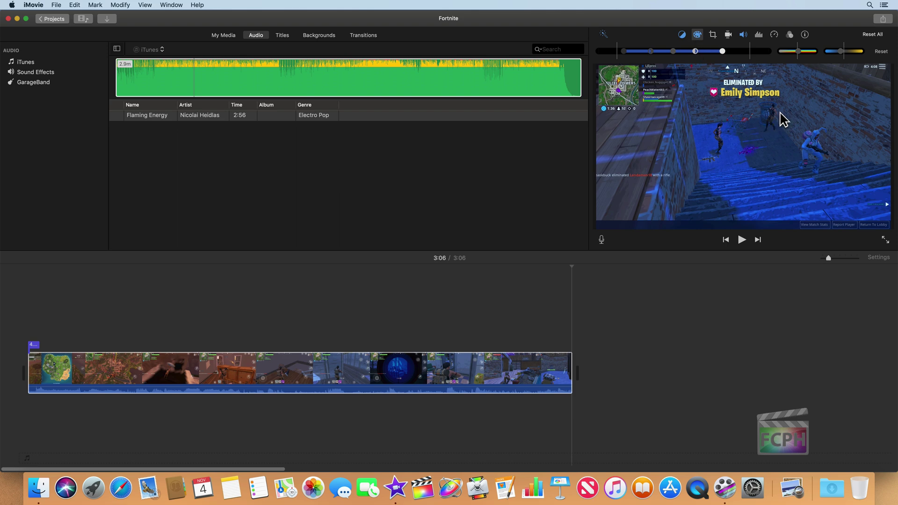
click(880, 52)
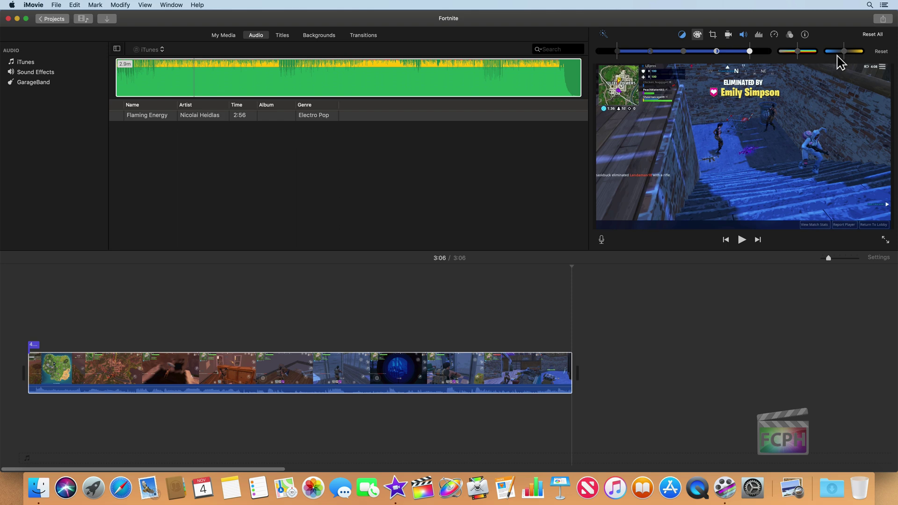